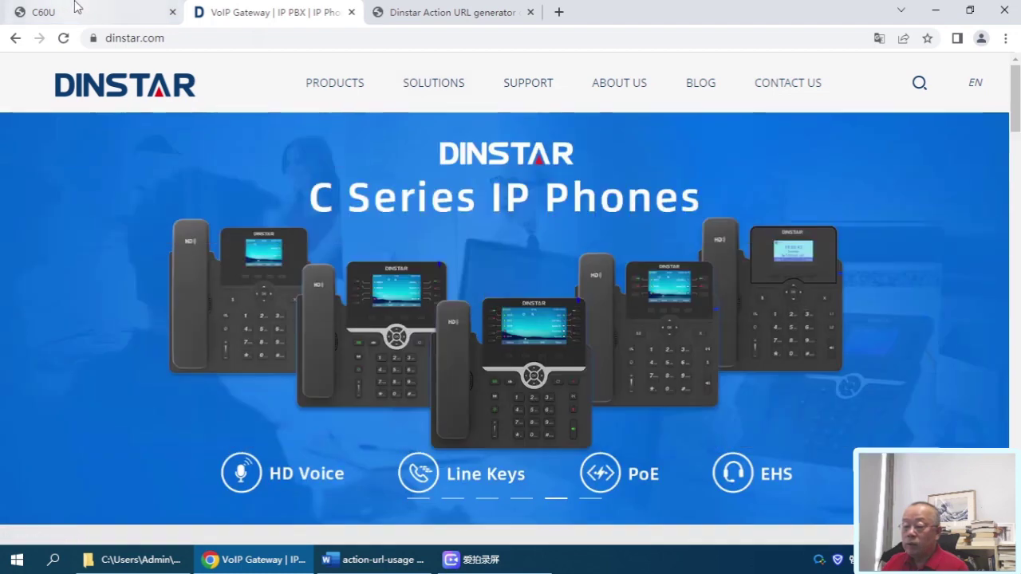
On the C60U, set the Action URL Active option to Enabled, then head to Call Feature without saving
click(75, 11)
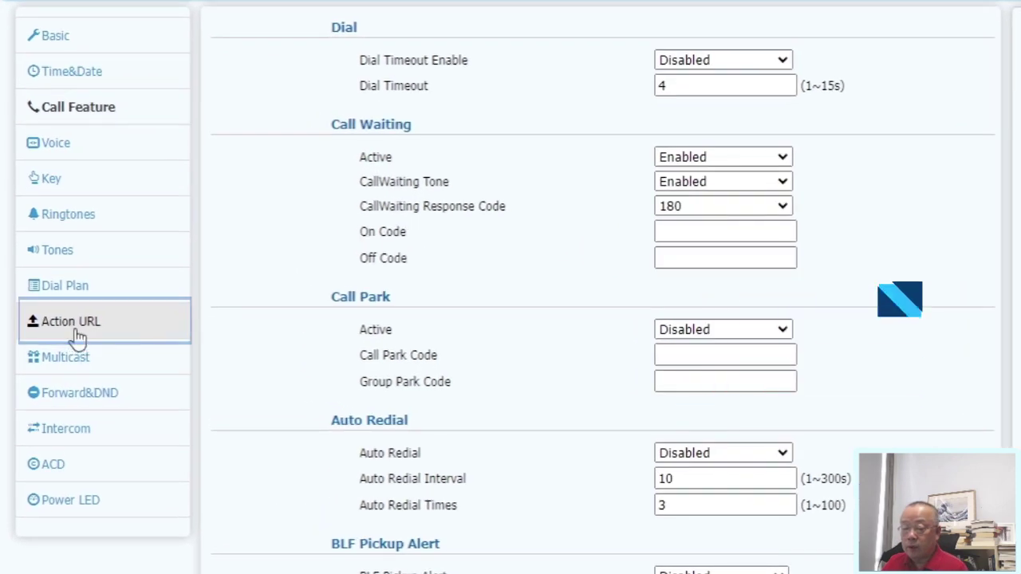
click(36, 337)
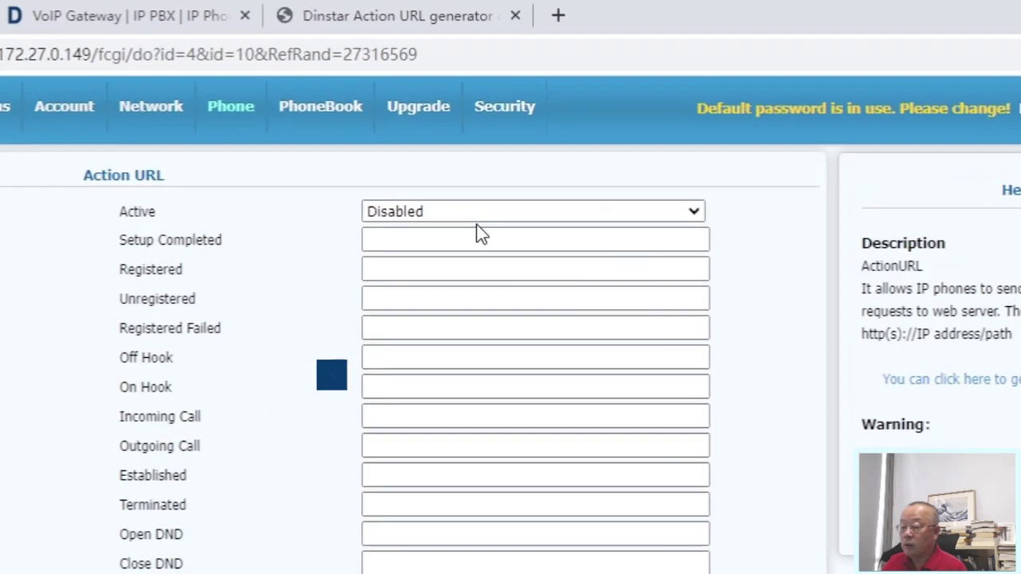
click(475, 220)
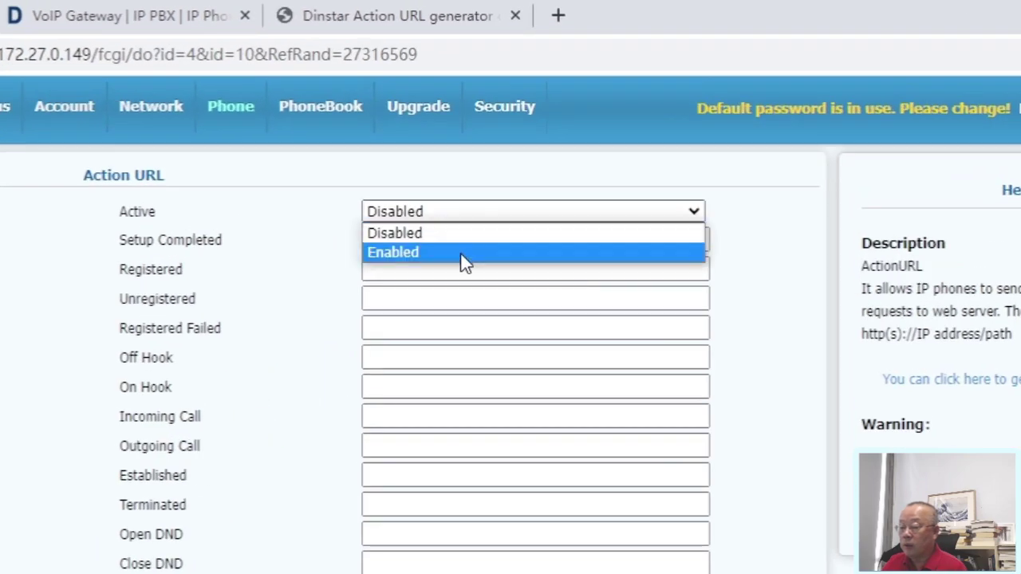
click(462, 253)
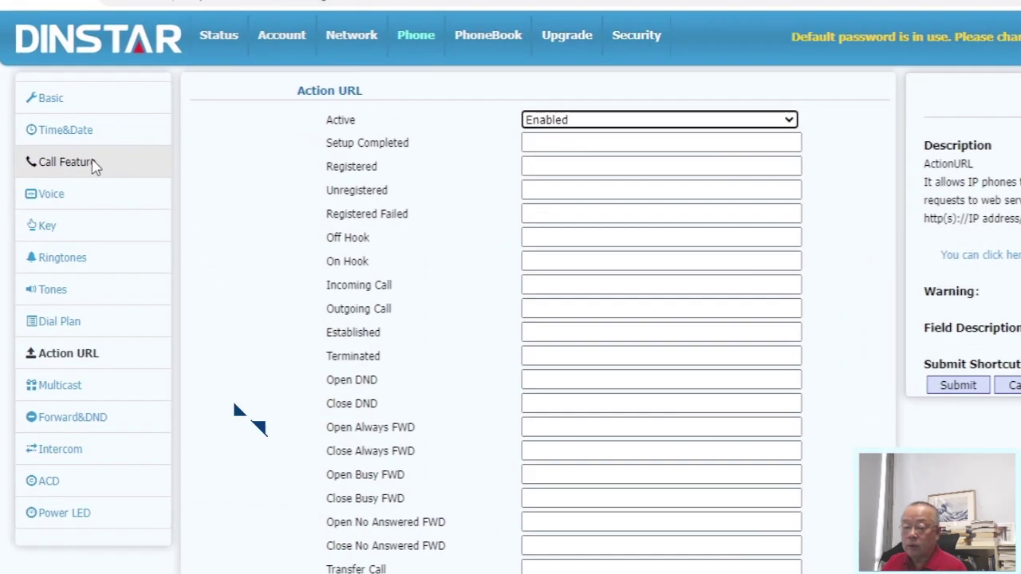
click(94, 166)
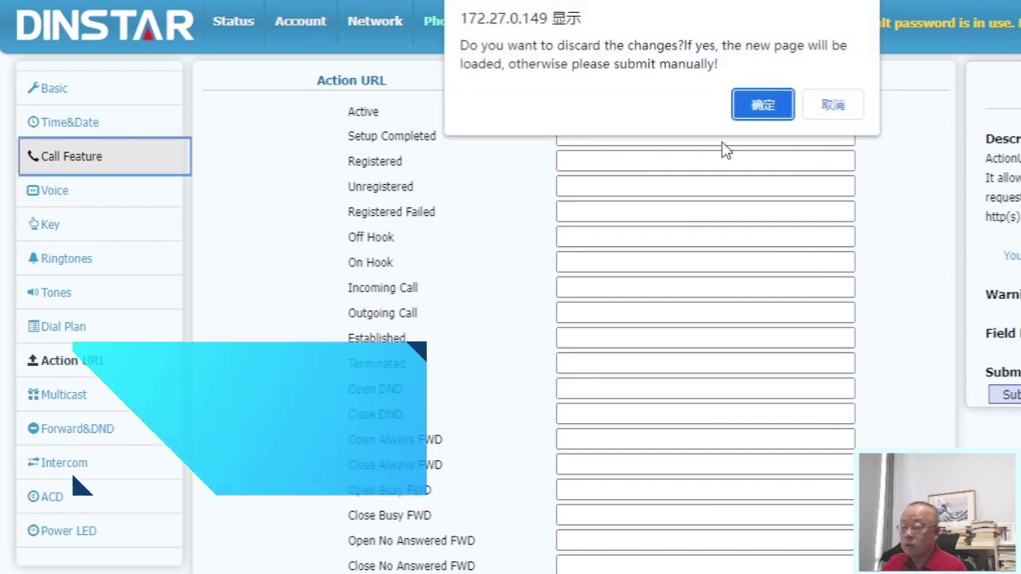
Discard the Action URL change and check the empty Remote Control Allowed Access IP List
click(759, 104)
scroll(422, 251, down, 1)
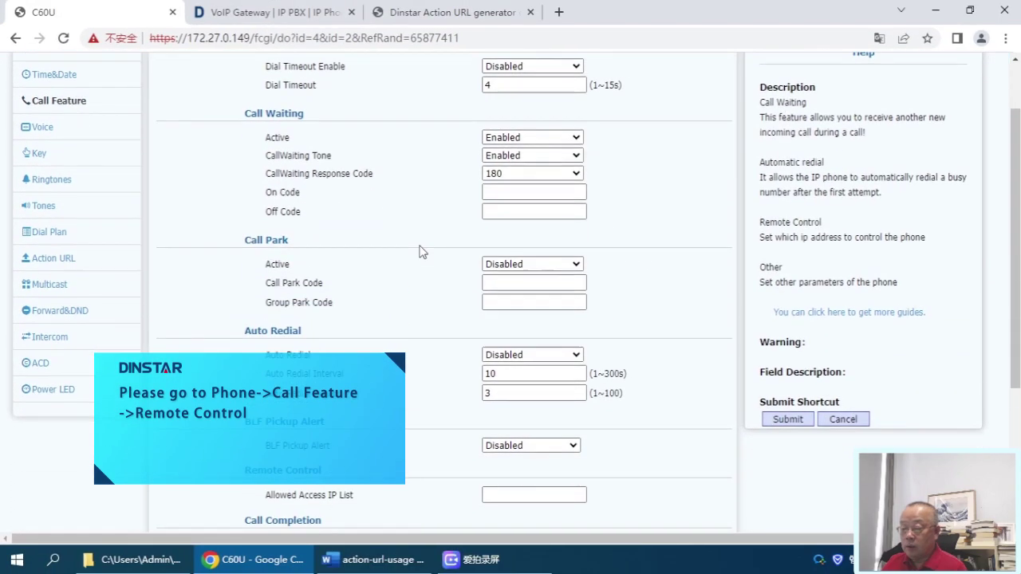
scroll(422, 251, down, 2)
scroll(422, 250, down, 1)
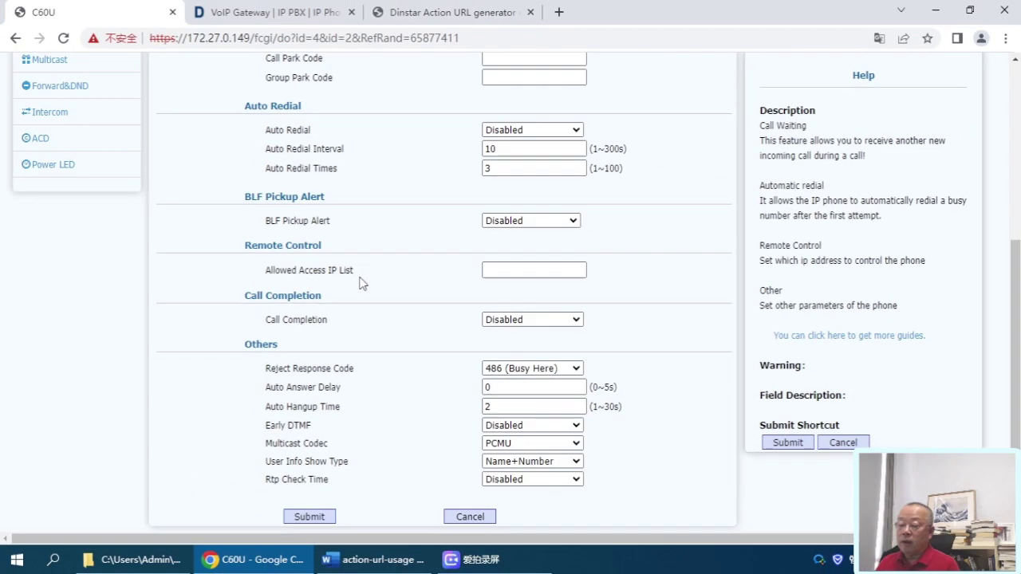
scroll(399, 308, up, 3)
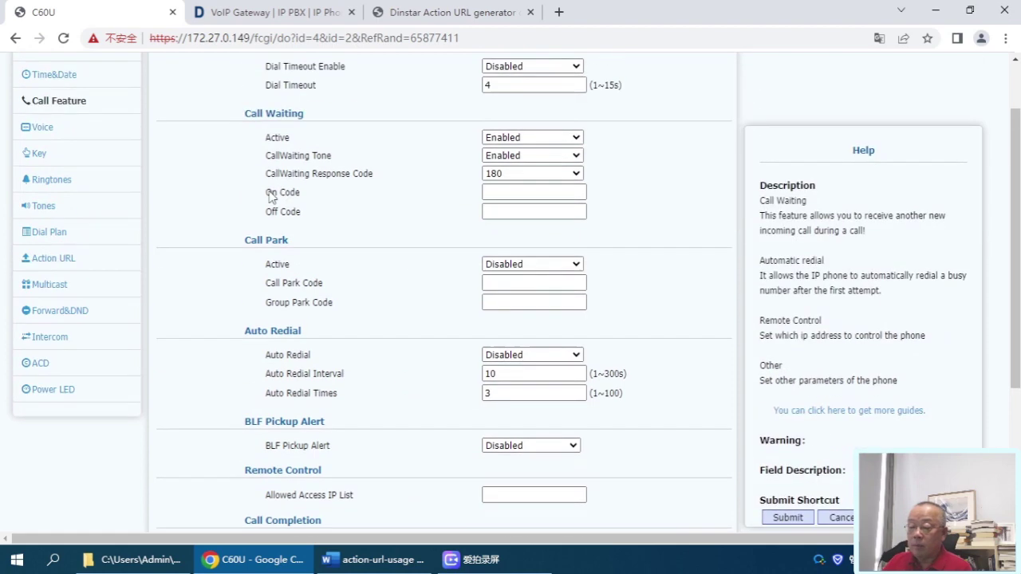
scroll(275, 201, up, 2)
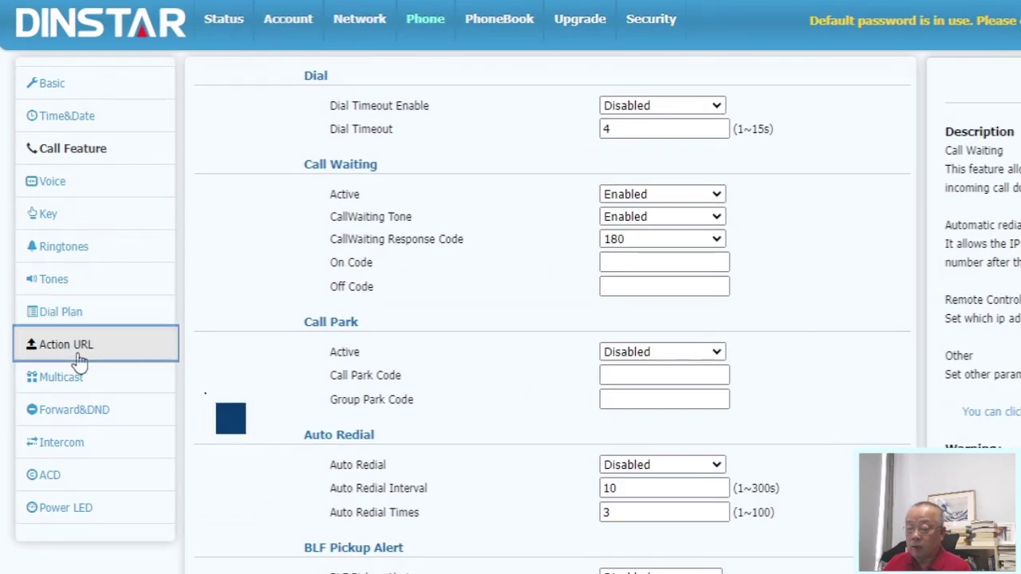
Reopen Action URL and review every empty event field, Setup Completed through Busy To Idle
click(80, 360)
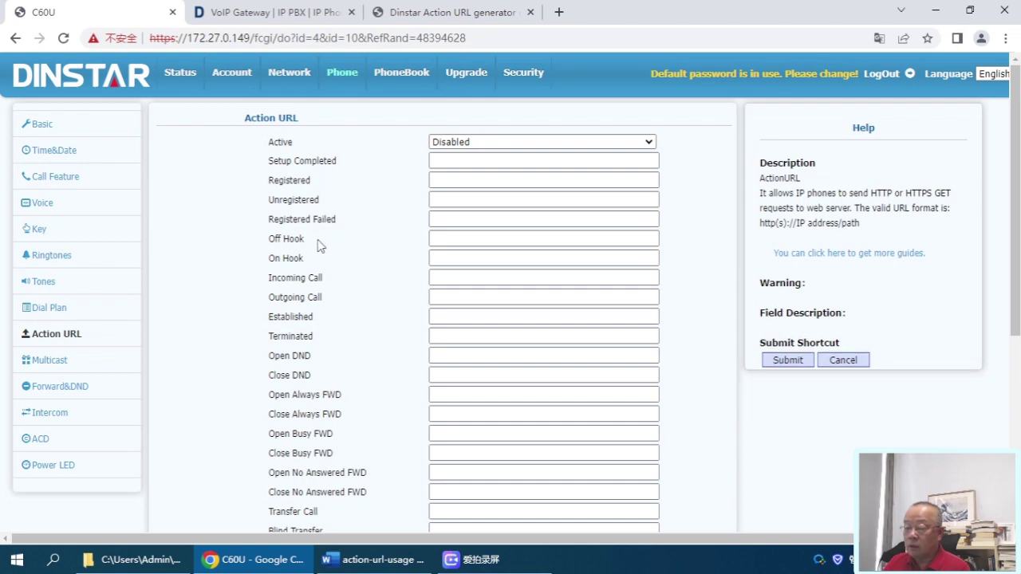
scroll(317, 245, down, 2)
scroll(317, 245, down, 1)
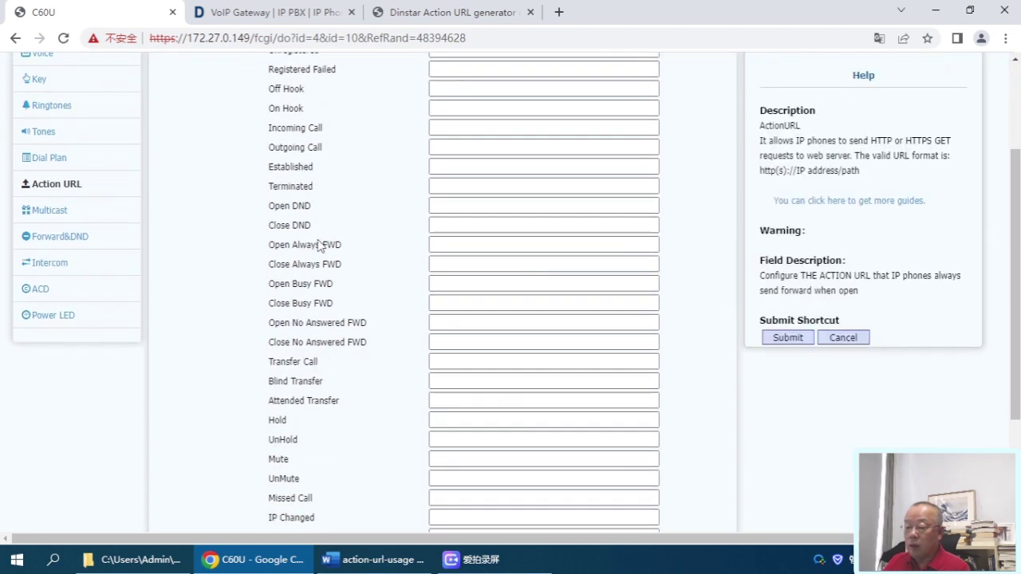
scroll(317, 245, down, 1)
scroll(318, 245, down, 1)
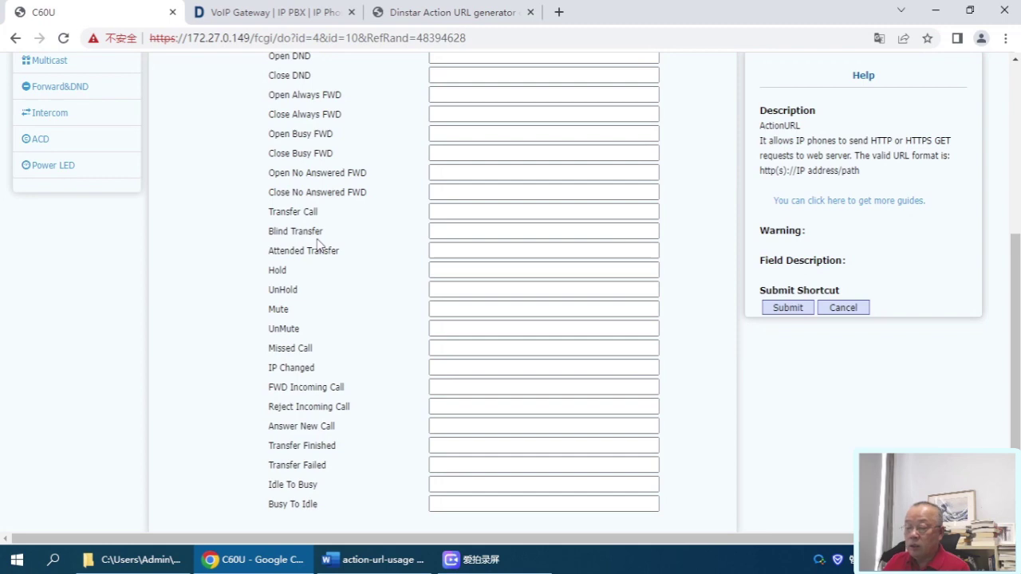
scroll(318, 245, up, 2)
scroll(318, 245, up, 1)
scroll(317, 245, up, 1)
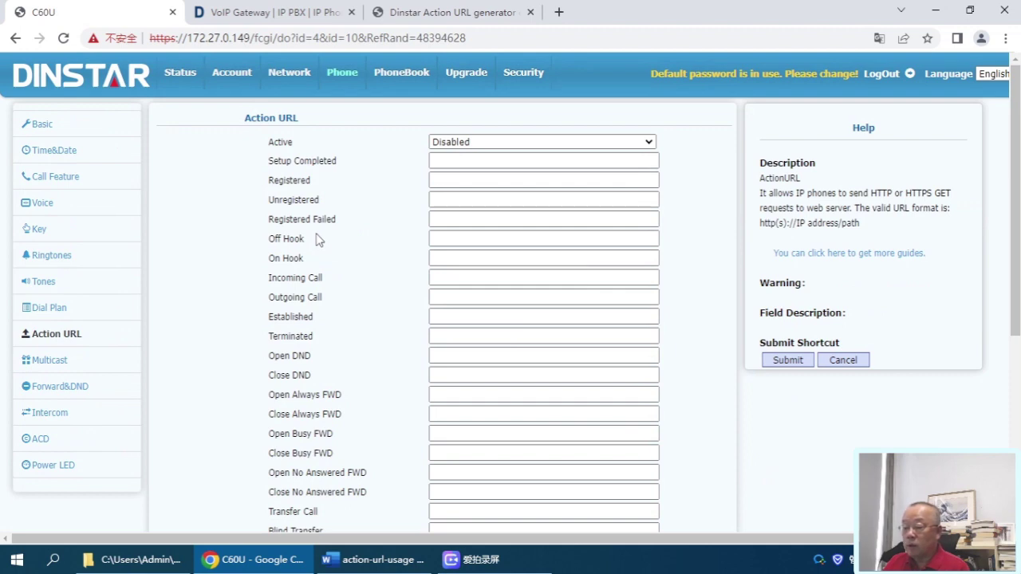
Read through the action-url-usage guide in Word, then return to Chrome
click(389, 567)
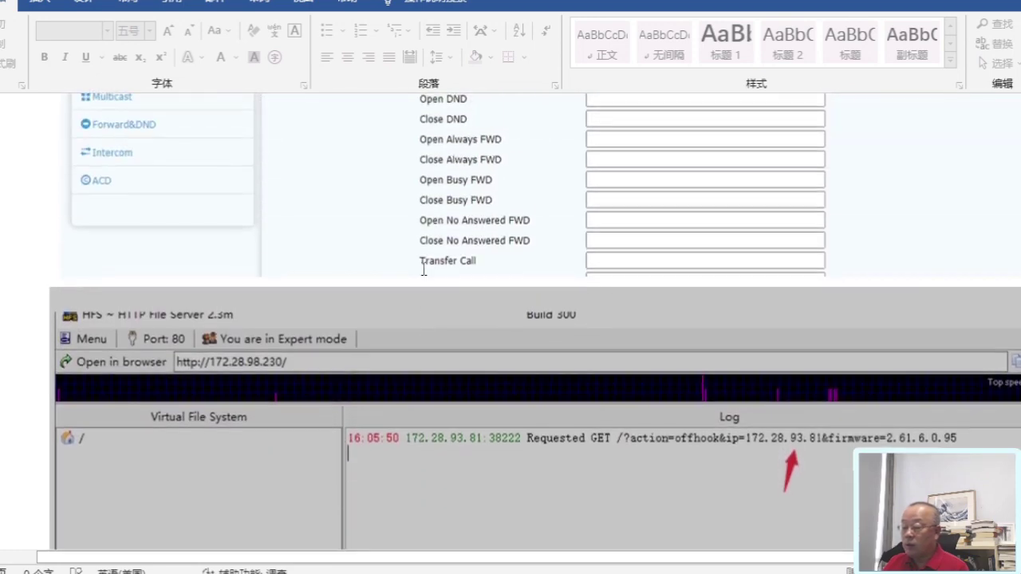
scroll(423, 268, up, 1)
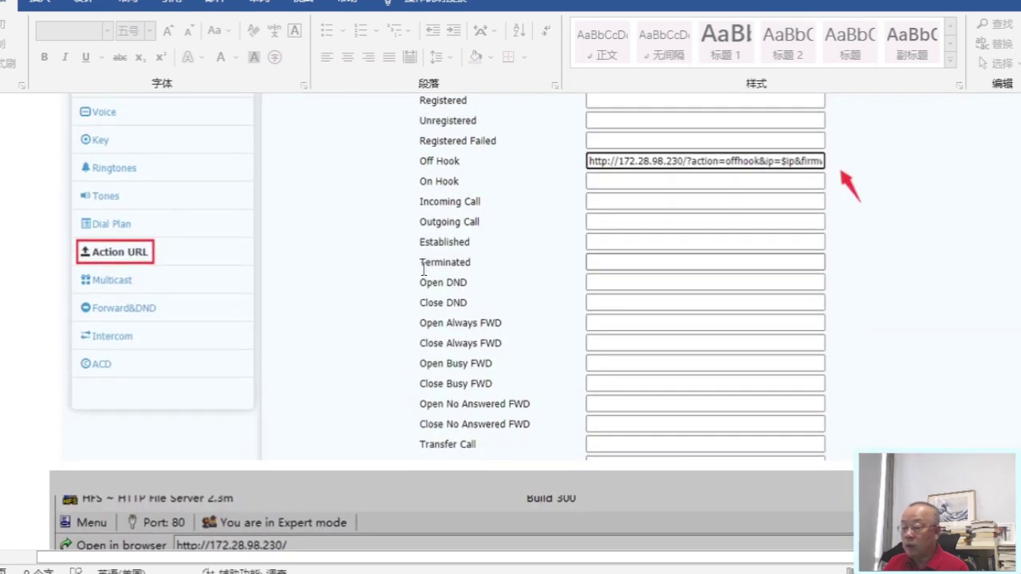
scroll(424, 268, up, 3)
scroll(424, 268, down, 3)
scroll(424, 268, down, 4)
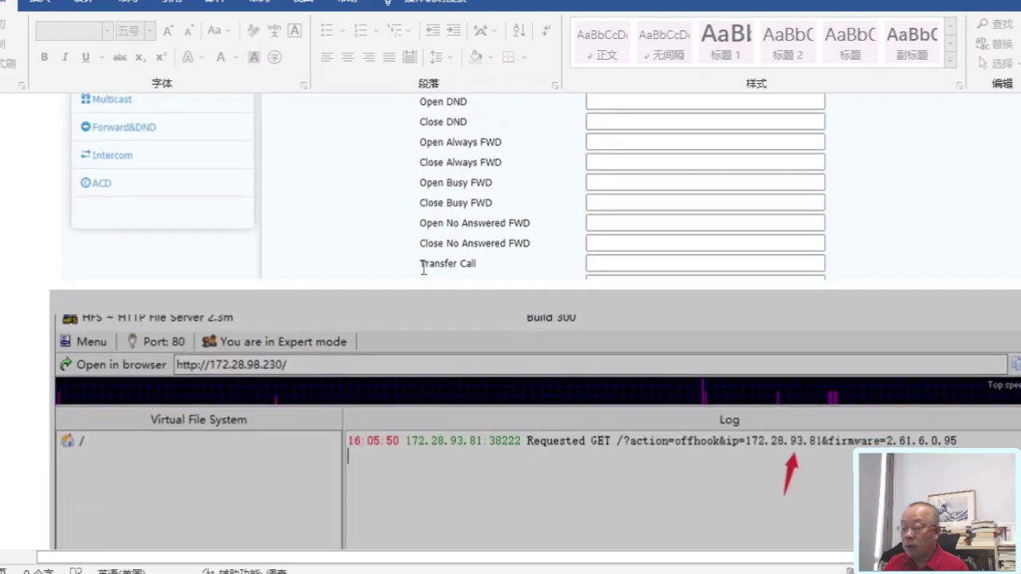
scroll(423, 268, down, 2)
scroll(425, 275, down, 2)
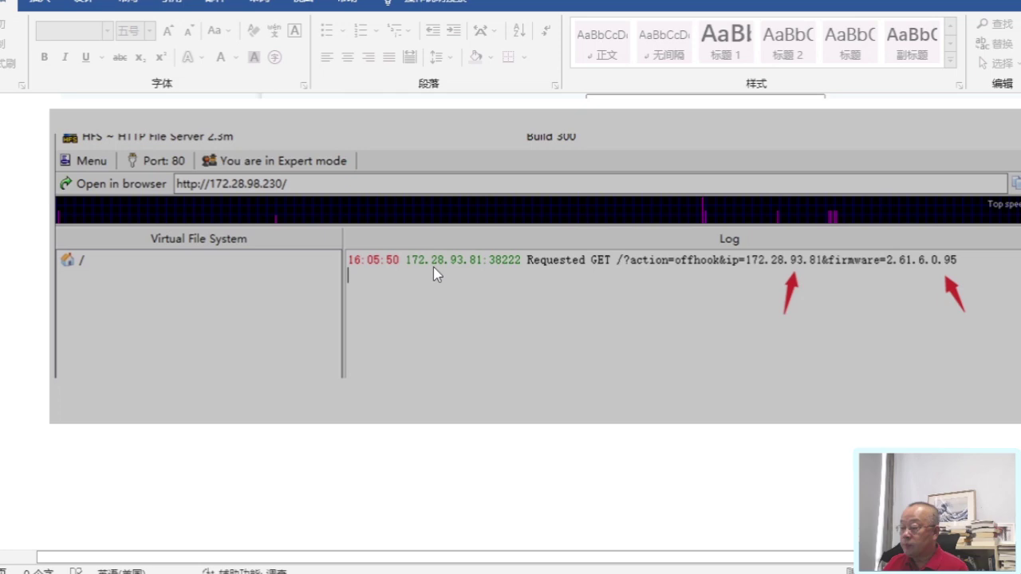
scroll(436, 273, up, 6)
scroll(436, 273, up, 2)
scroll(445, 270, up, 3)
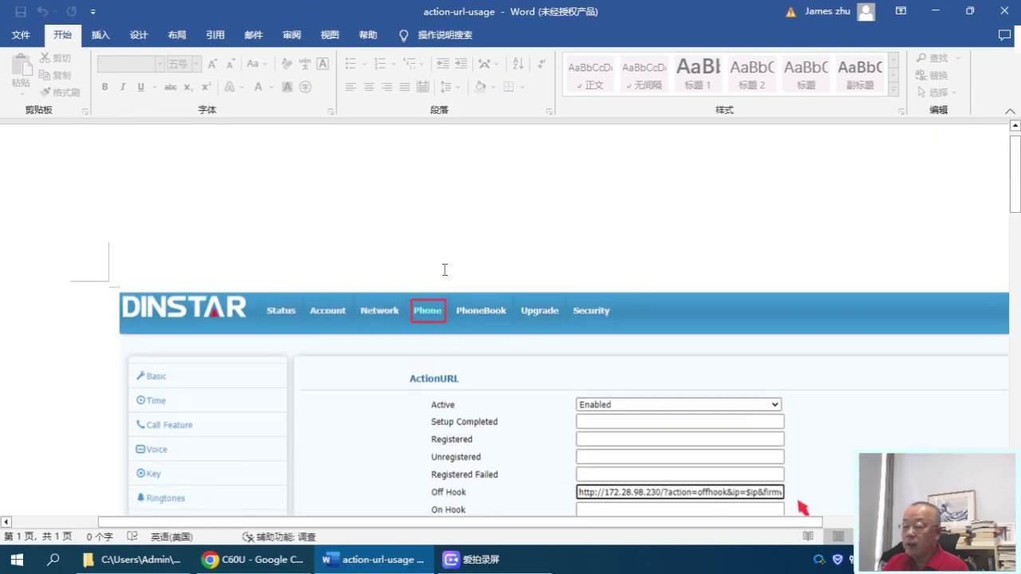
scroll(443, 269, up, 3)
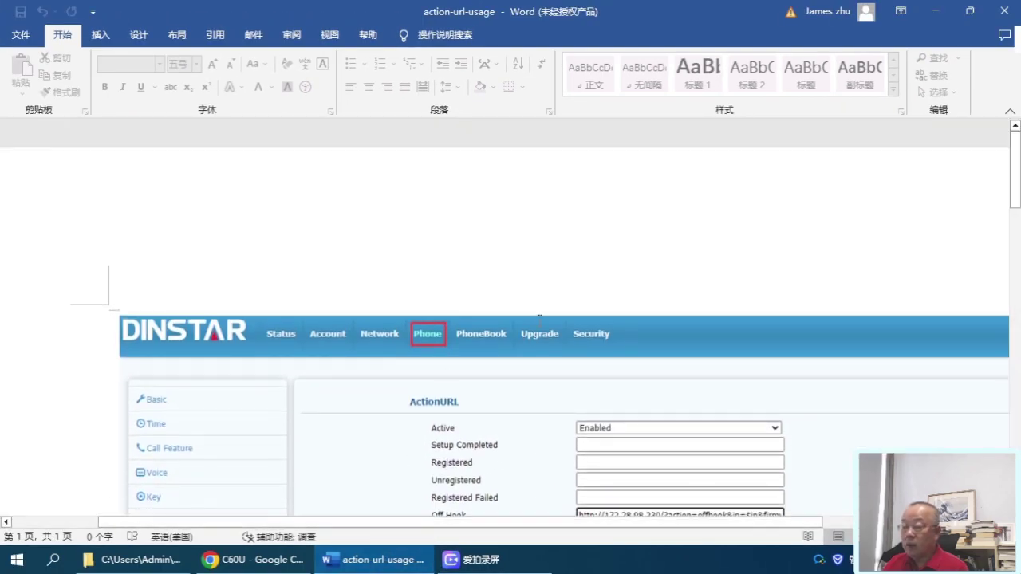
click(250, 560)
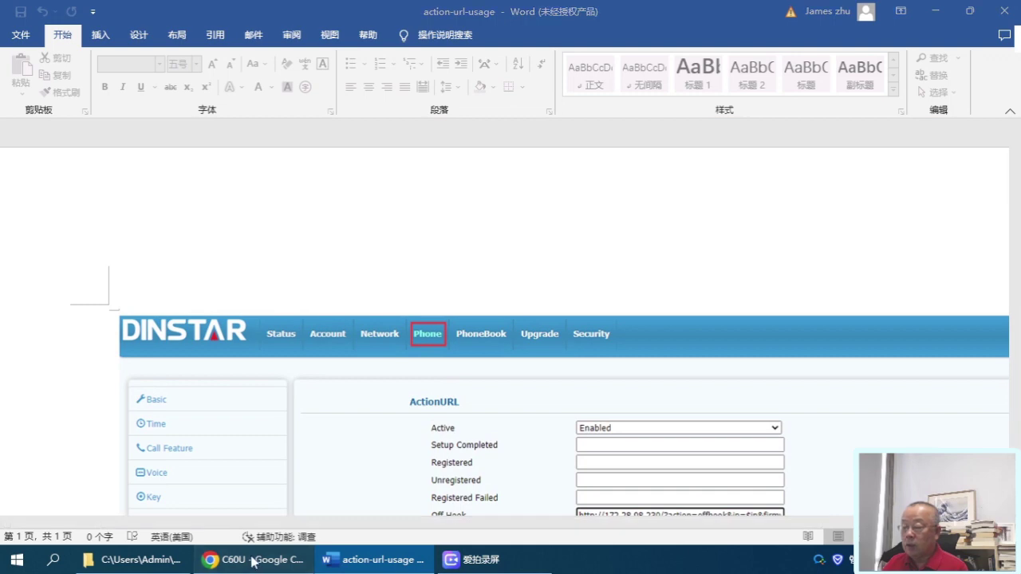
Add the mac, model and firmware parameters to every event URL in the generator
click(447, 13)
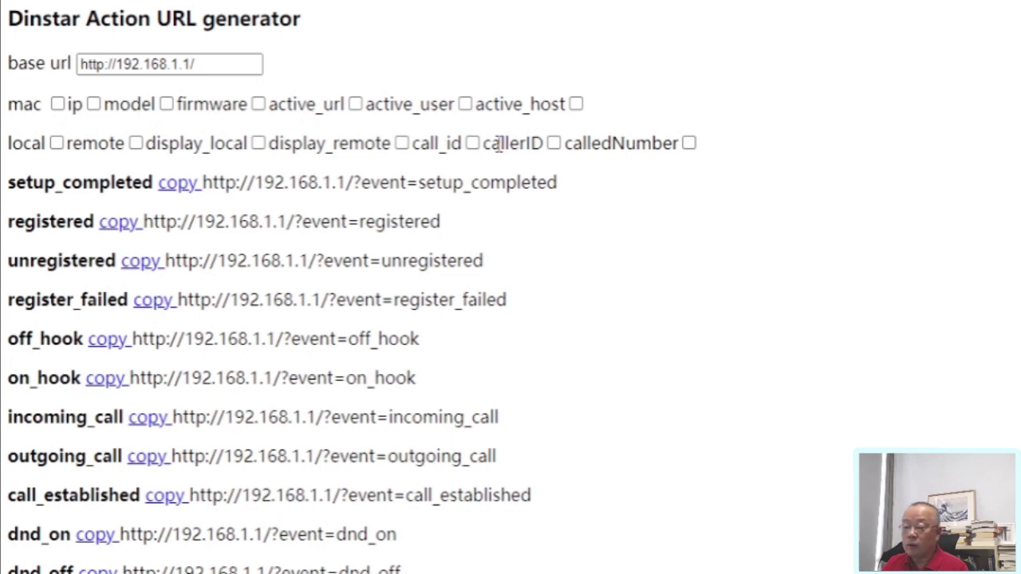
click(57, 104)
click(166, 104)
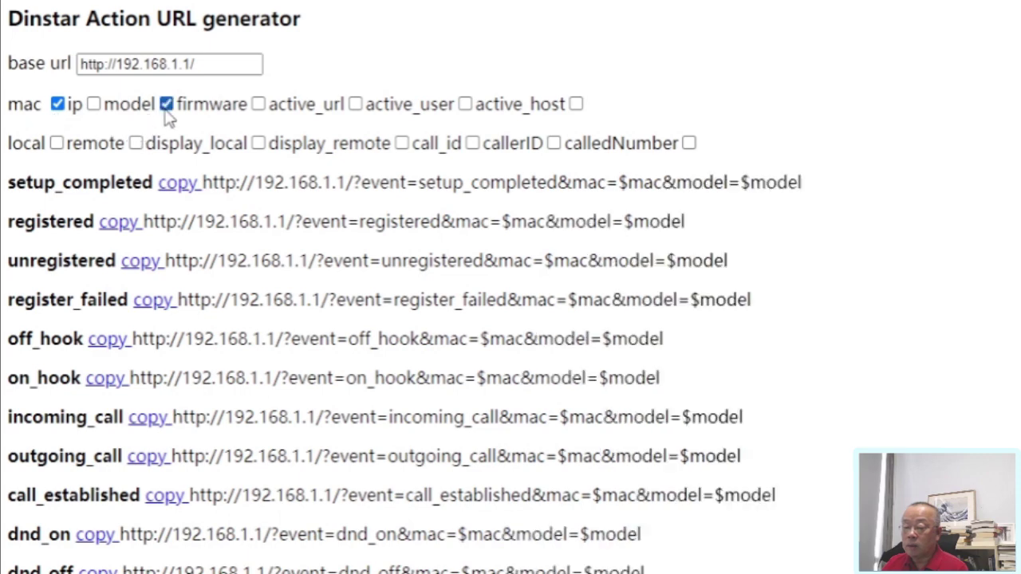
click(257, 104)
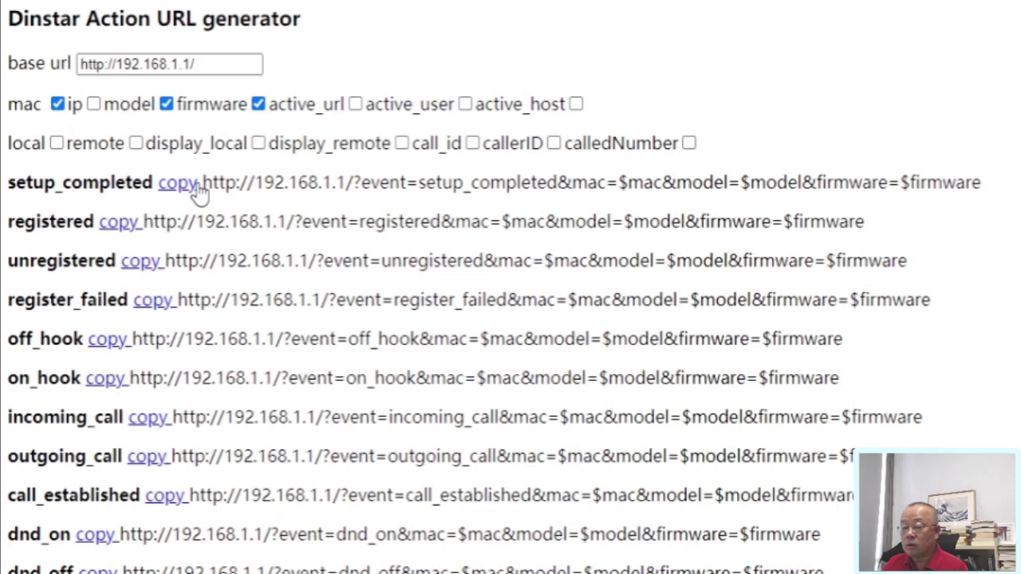
Select the complete setup_completed URL in the generator
drag(211, 184, 608, 184)
click(608, 184)
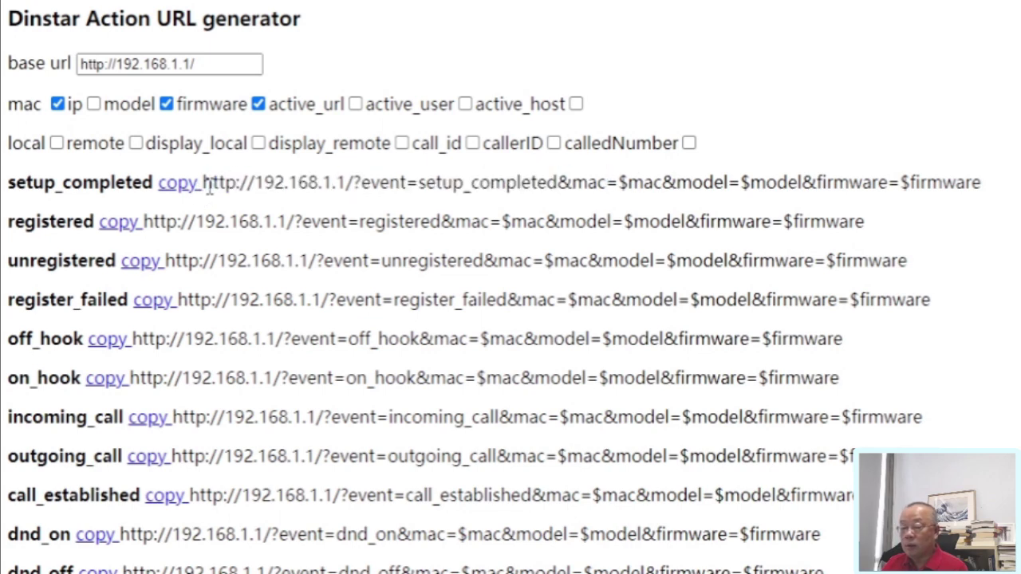
drag(206, 185, 992, 192)
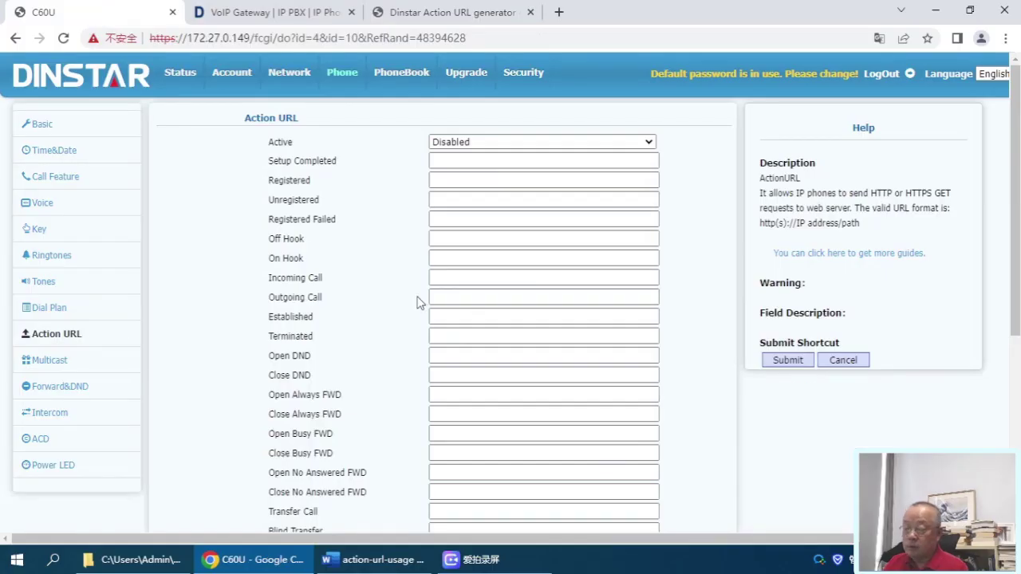
Scroll the Action URL event fields down to Submit and back, then go to the Dinstar website
scroll(399, 292, down, 1)
scroll(393, 293, down, 1)
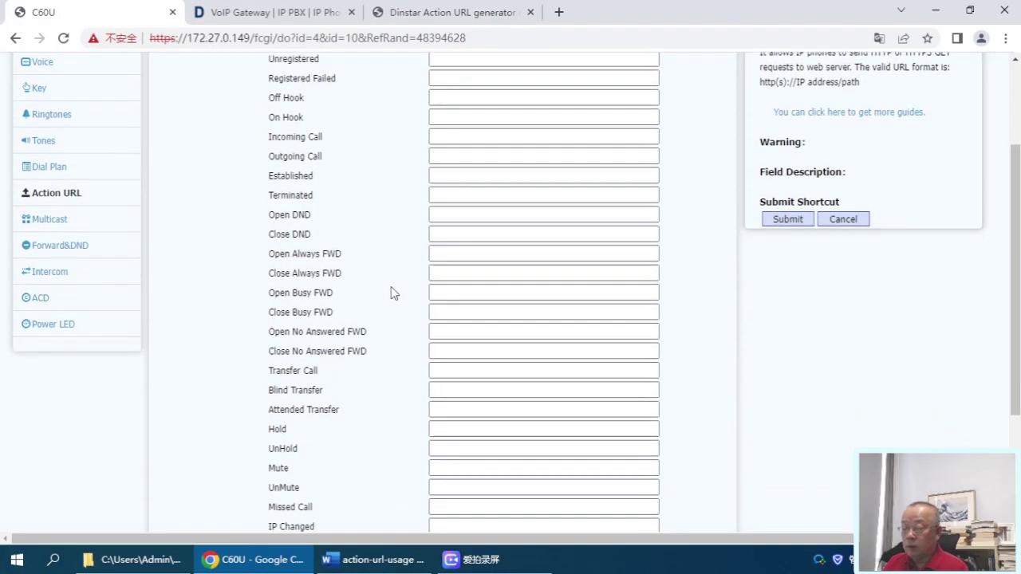
scroll(387, 291, down, 2)
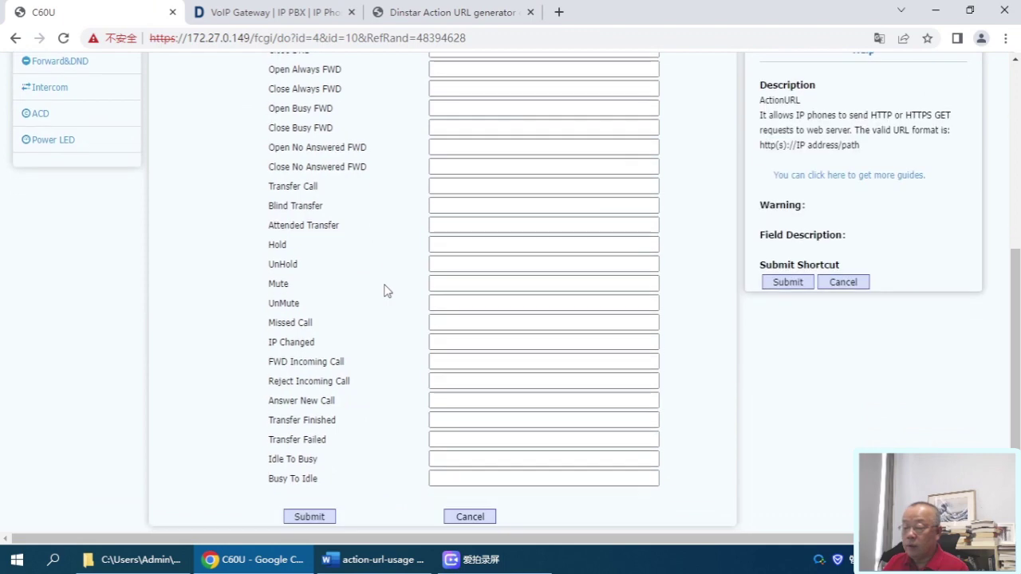
scroll(384, 291, up, 2)
scroll(384, 290, up, 2)
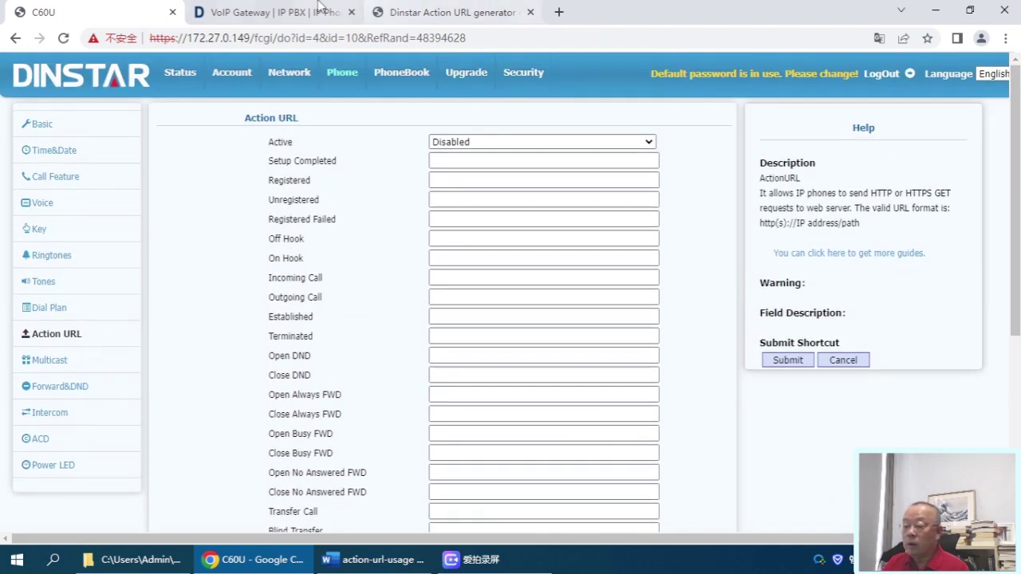
click(275, 12)
mouse_move(334, 83)
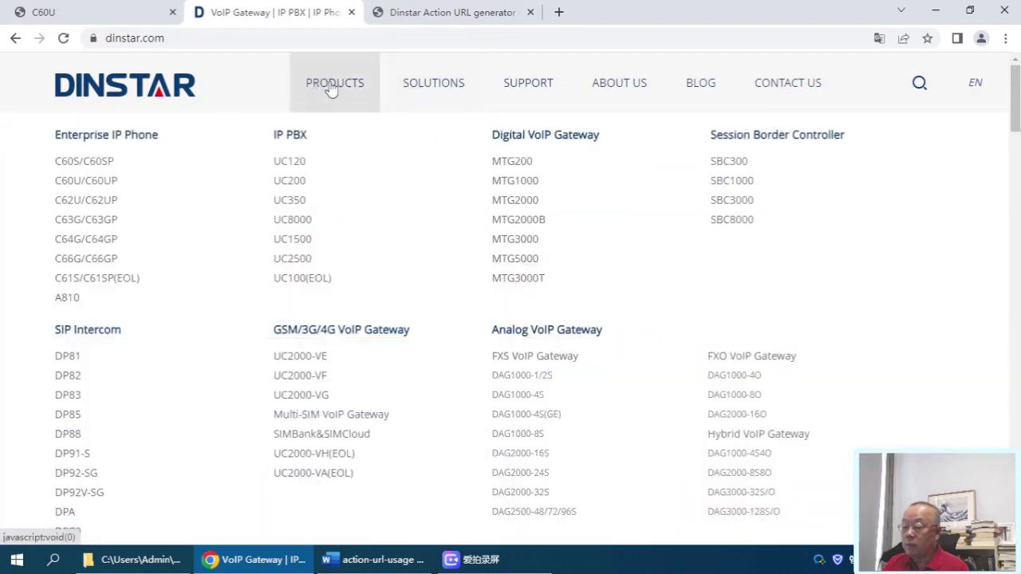
Browse the C60 enterprise IP phone product page on the Dinstar site
click(88, 165)
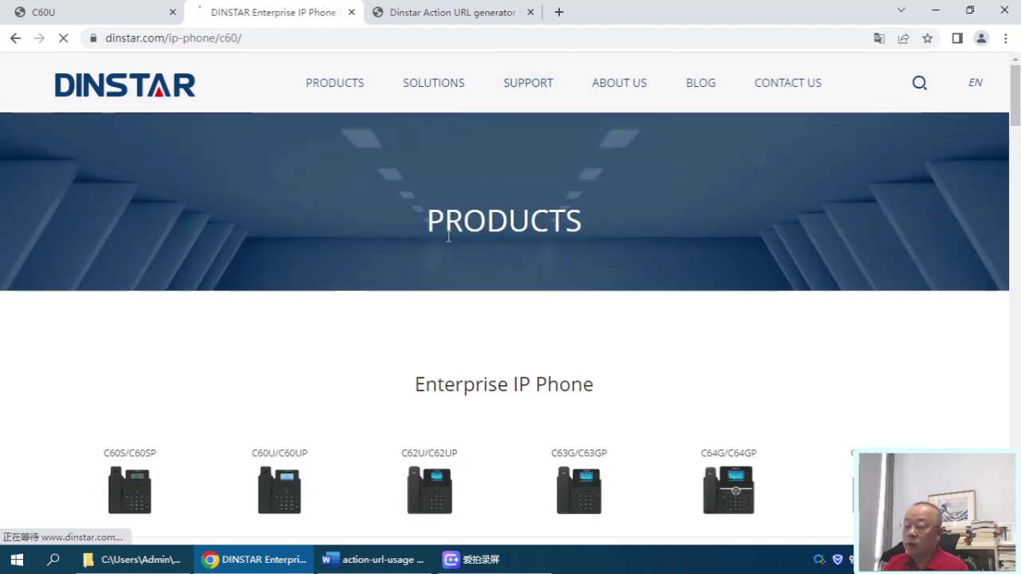
scroll(449, 235, down, 3)
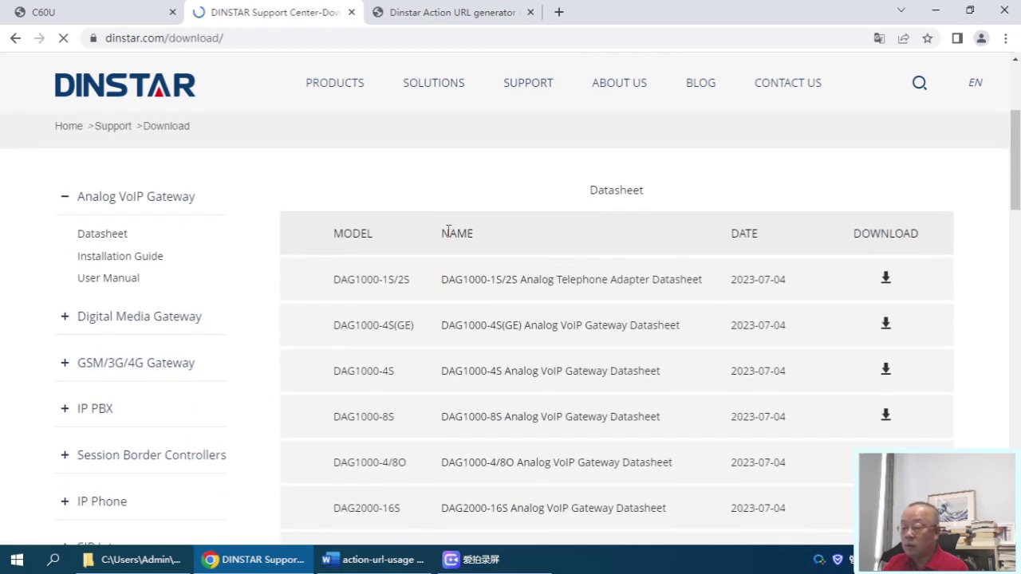
scroll(448, 232, down, 1)
scroll(343, 243, down, 1)
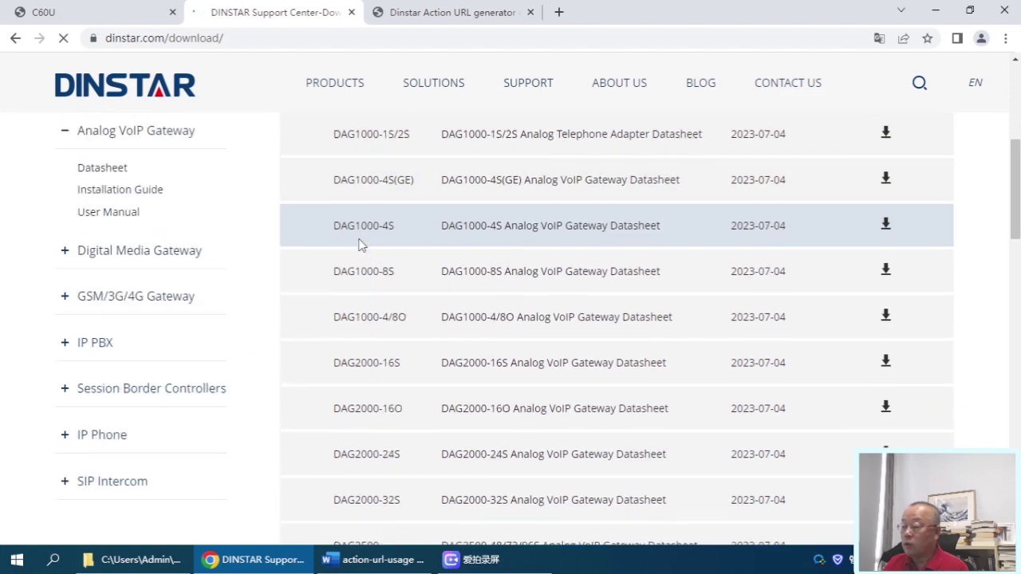
scroll(357, 244, up, 2)
scroll(358, 245, up, 2)
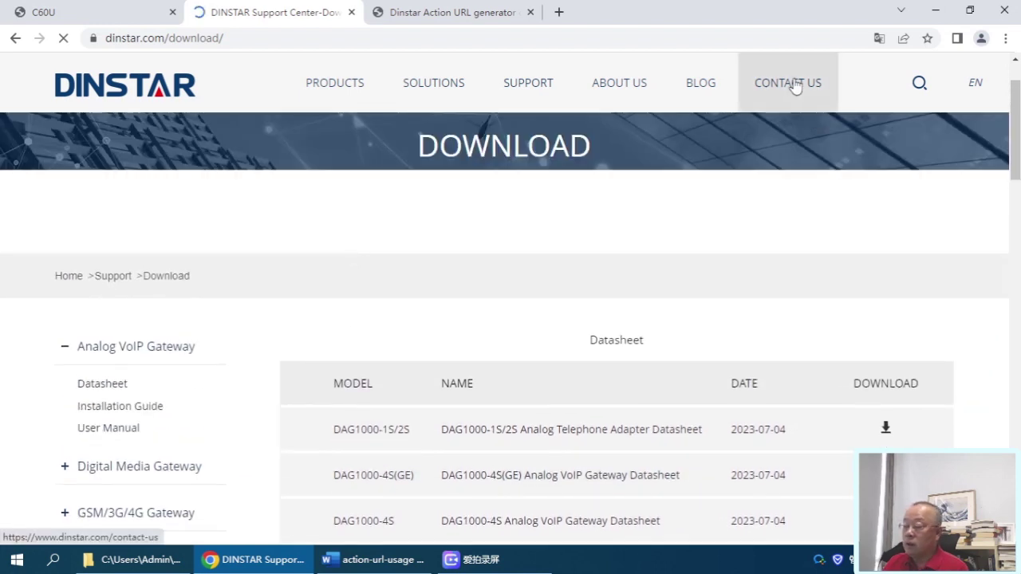
Review the sales, support and branch office details on the Contact Us page
click(789, 83)
scroll(459, 184, down, 1)
scroll(241, 303, down, 1)
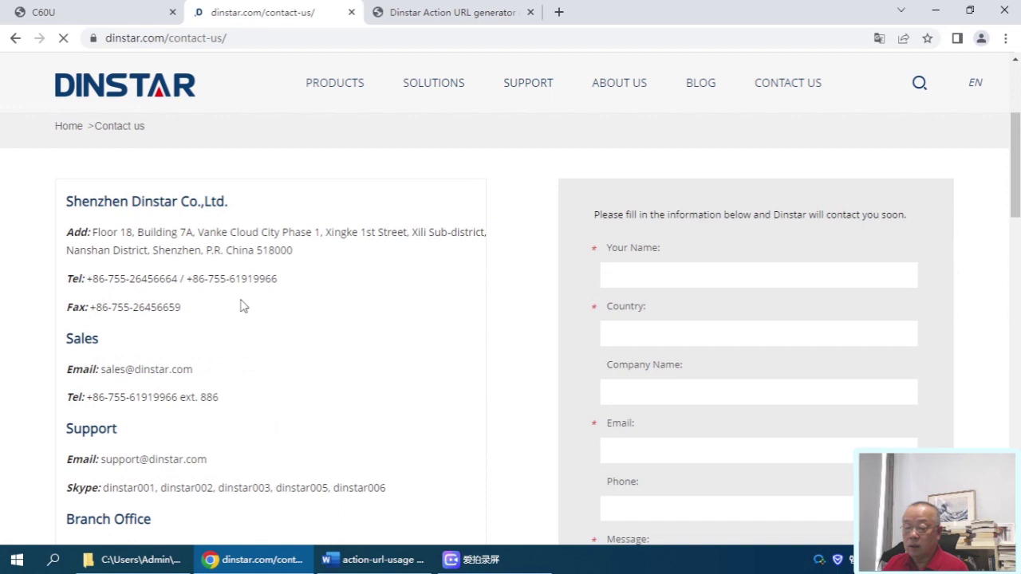
scroll(244, 305, down, 1)
scroll(245, 302, down, 2)
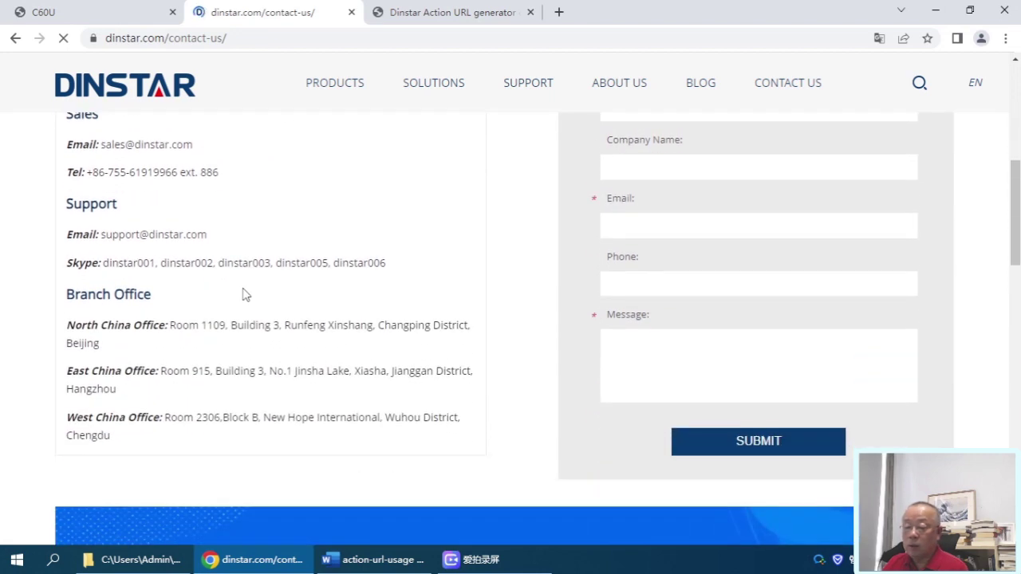
scroll(245, 295, up, 2)
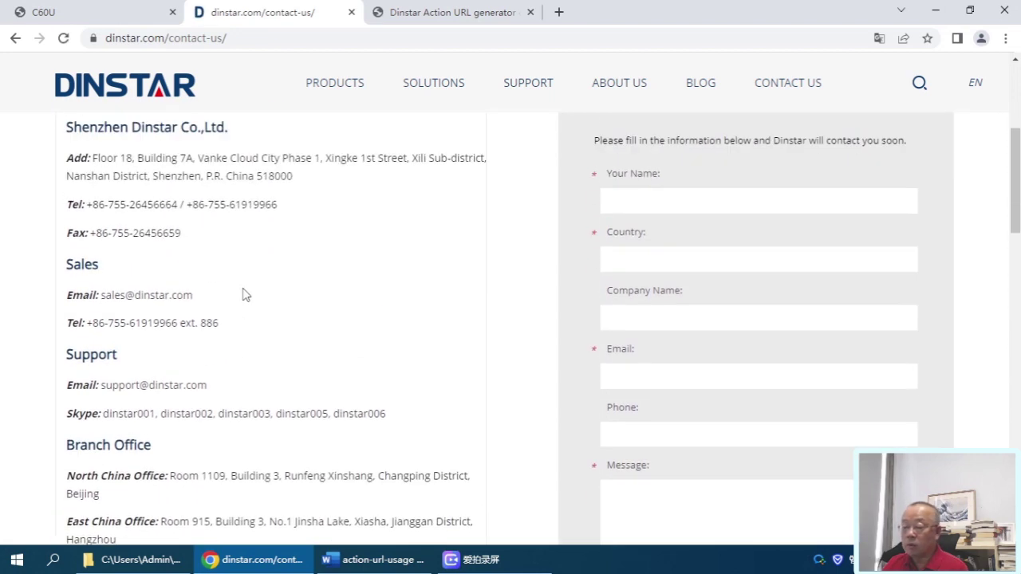
scroll(245, 294, up, 2)
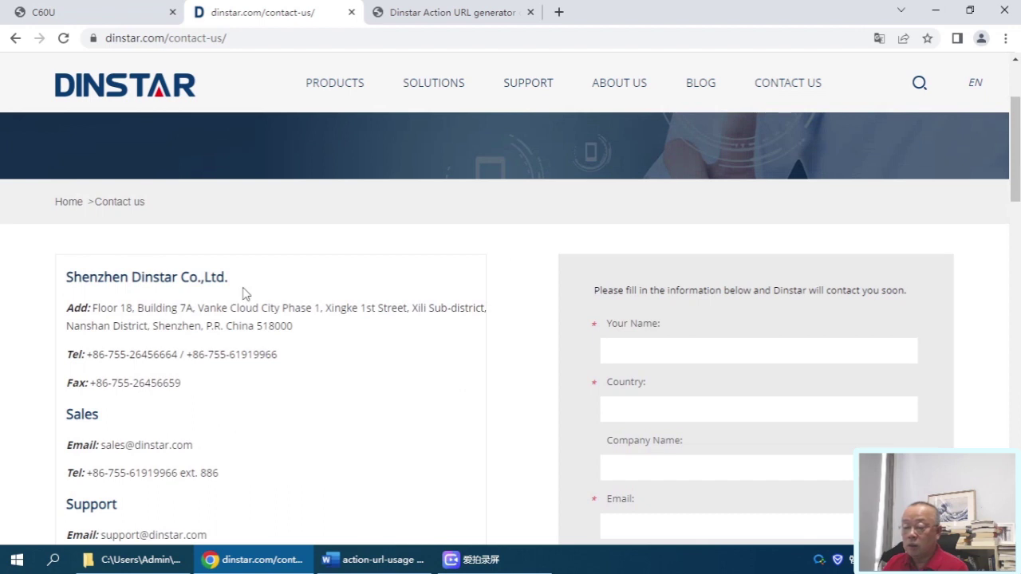